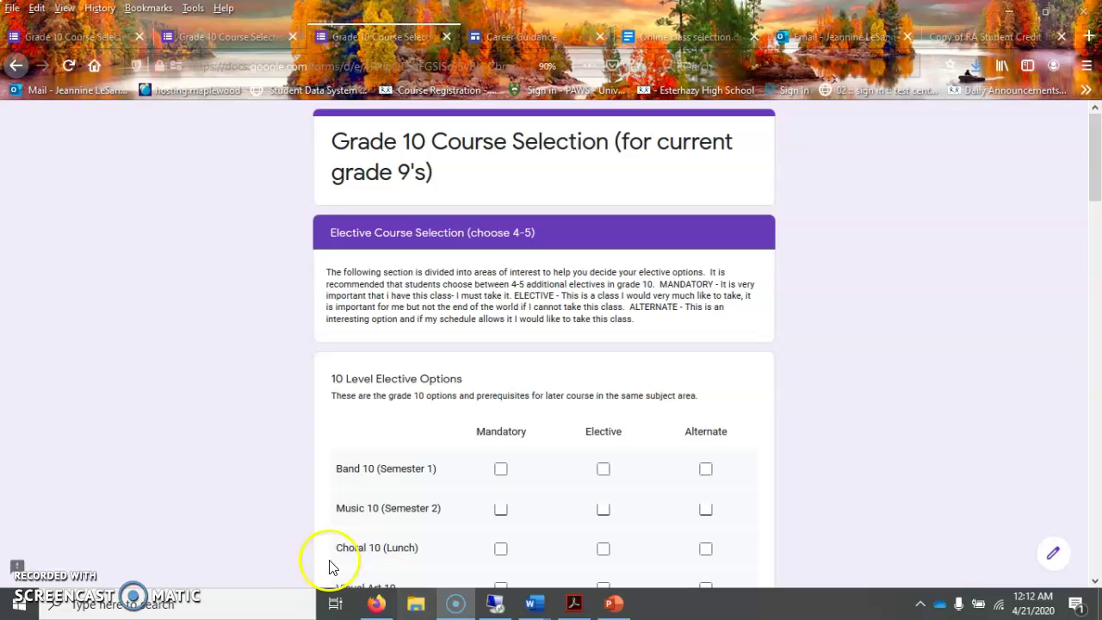
# Step: Look through the elective course selection page, from the 10 level options to the questions and comments section
pyautogui.scroll(-2, 401, 388)
pyautogui.scroll(-12, 361, 398)
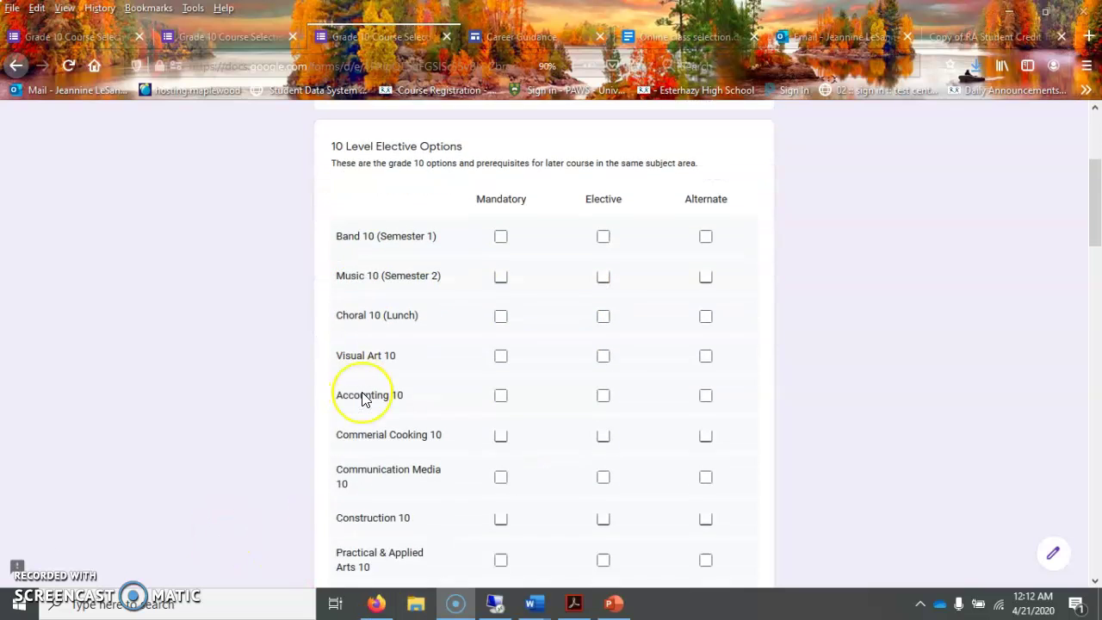
pyautogui.scroll(-16, 362, 398)
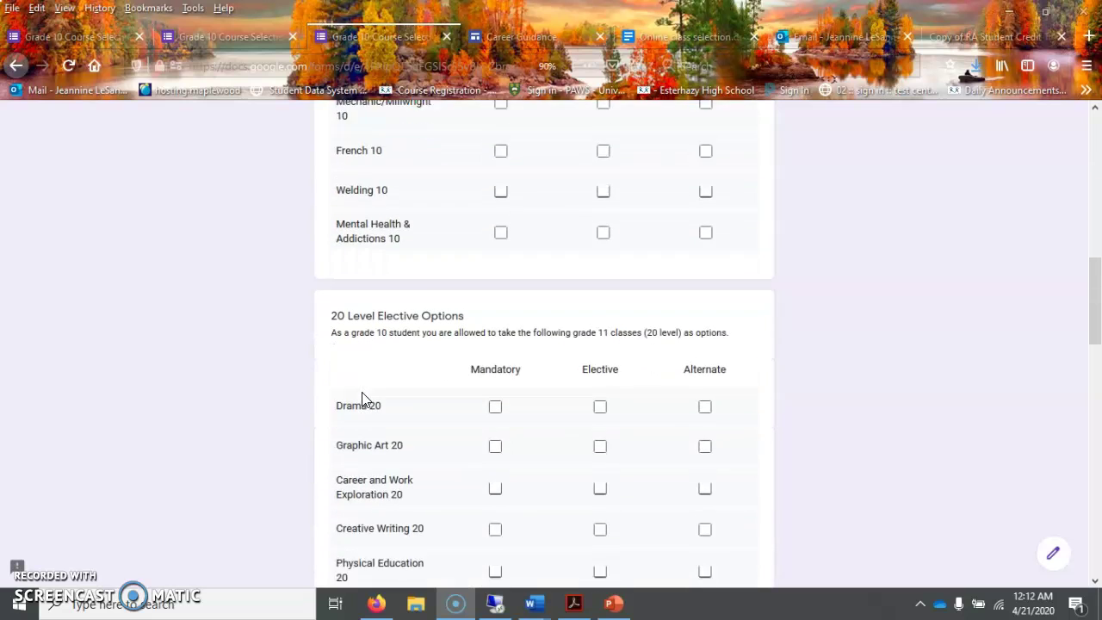
pyautogui.scroll(-14, 362, 398)
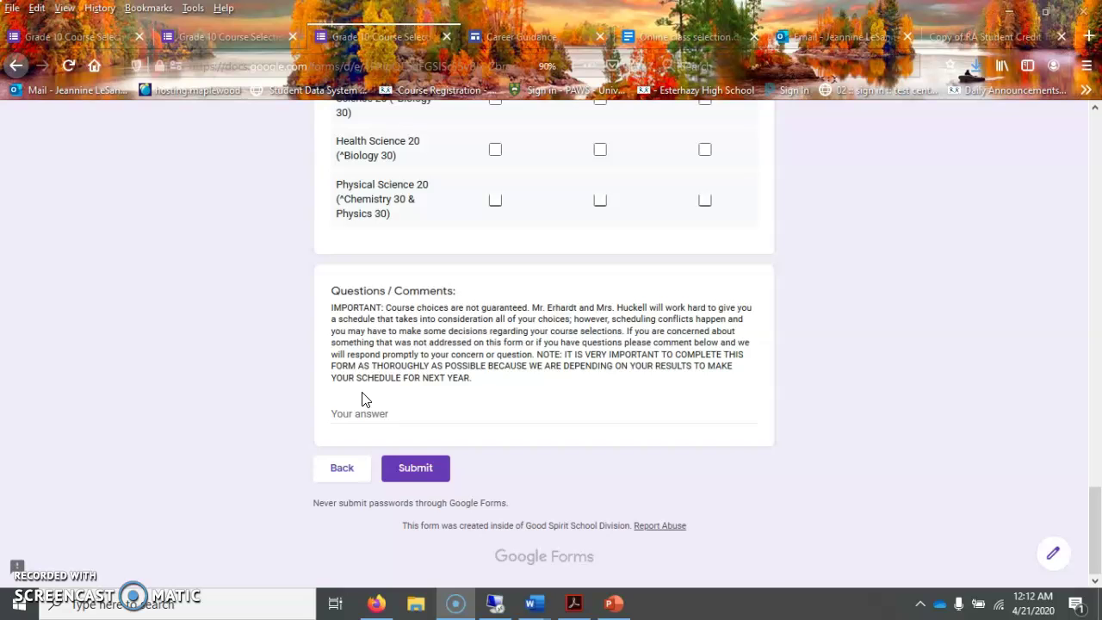
pyautogui.scroll(20, 361, 398)
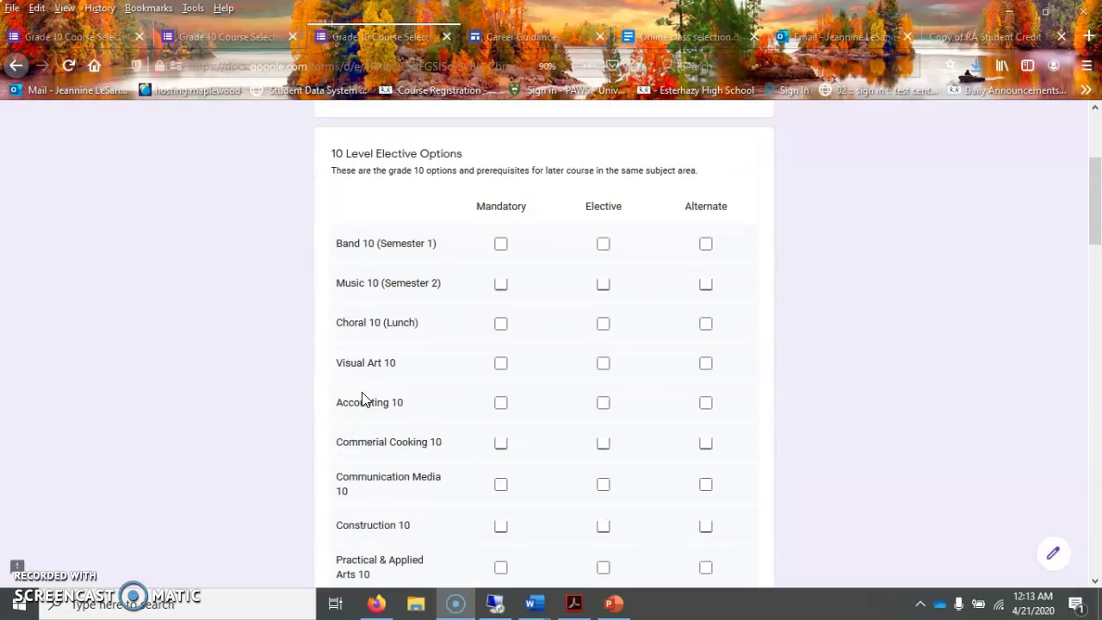
pyautogui.scroll(5, 362, 398)
pyautogui.click(349, 382)
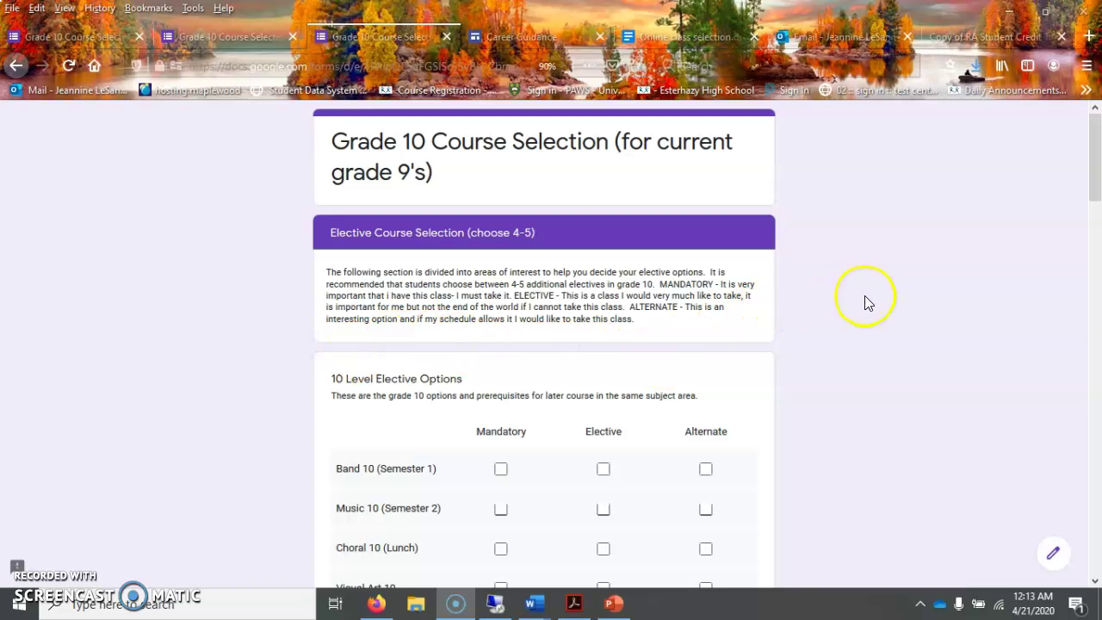
# Step: In the 10 Level Elective Options, mark Communication Media 10 as Elective and French 10 as Mandatory
pyautogui.scroll(-2, 878, 326)
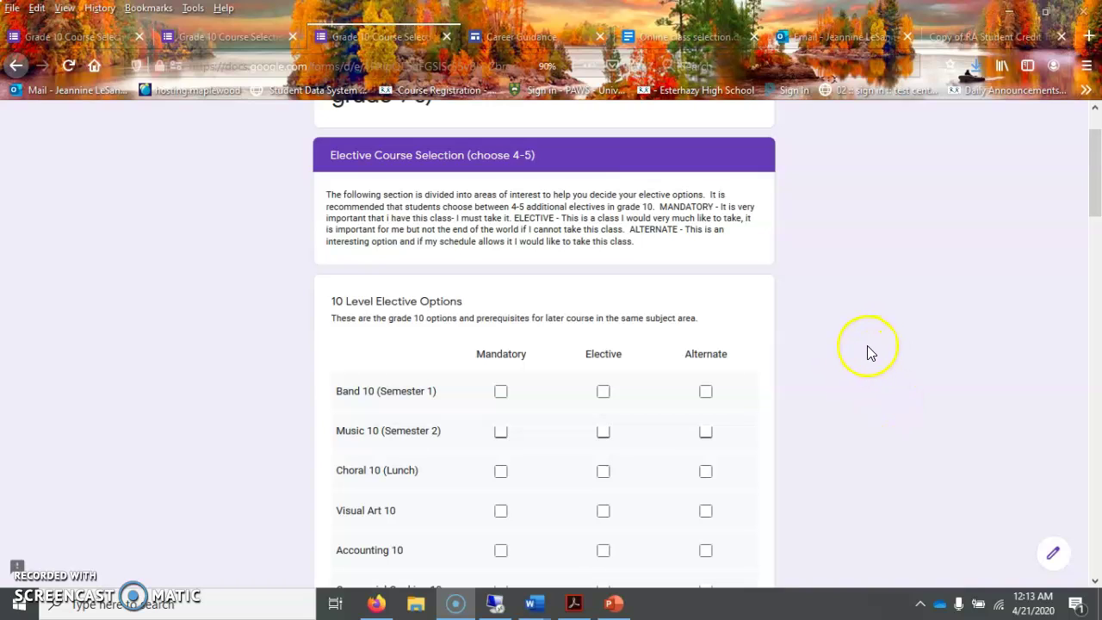
pyautogui.scroll(-2, 867, 352)
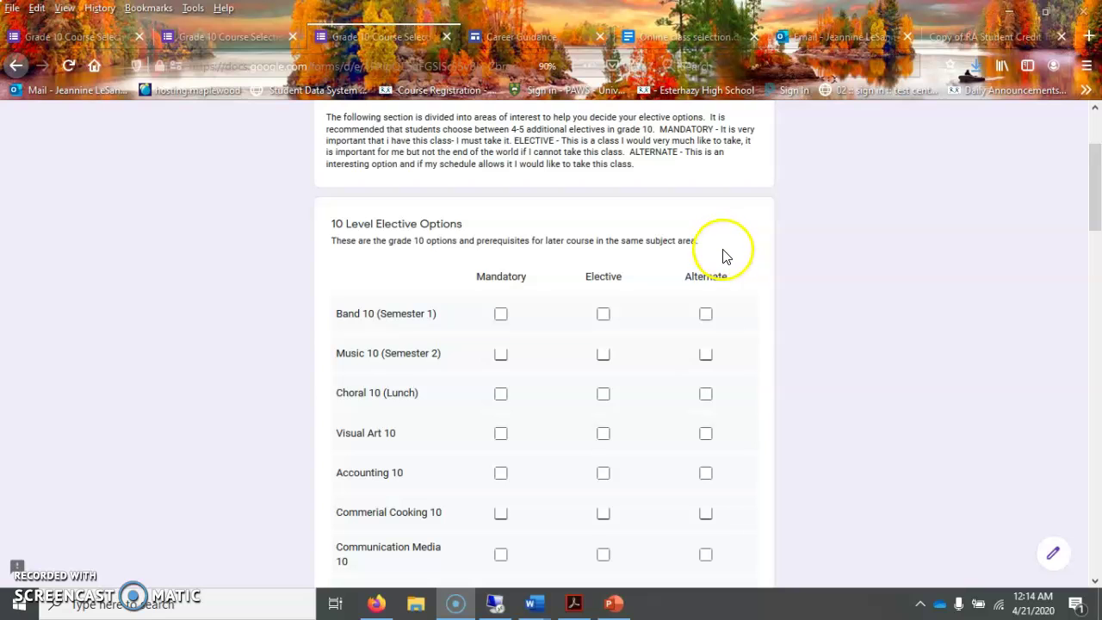
pyautogui.scroll(2, 711, 261)
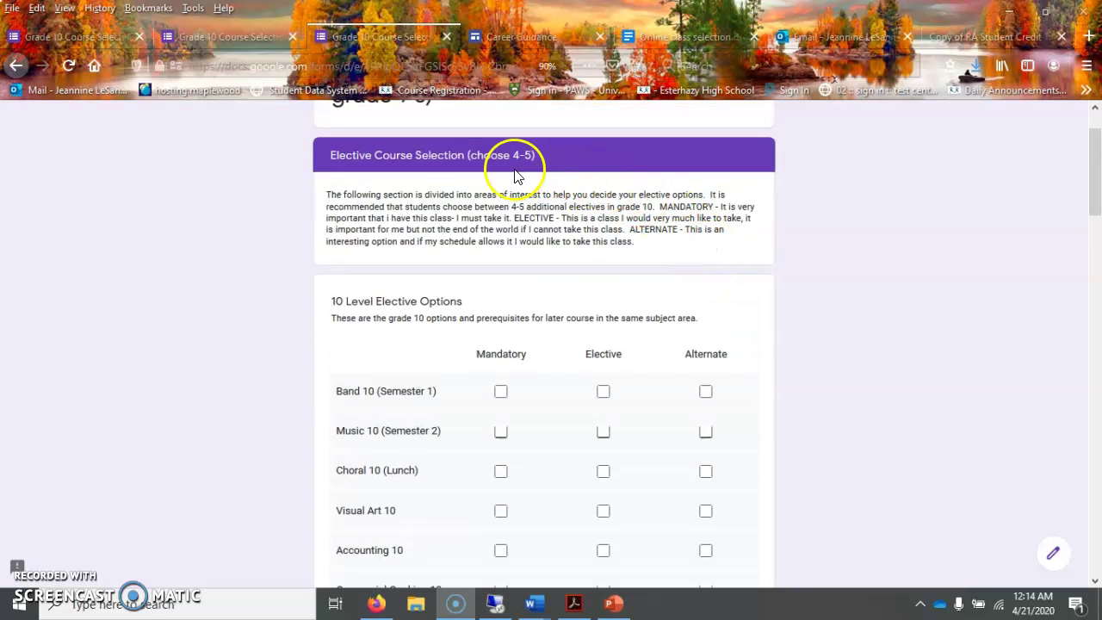
pyautogui.scroll(-2, 577, 215)
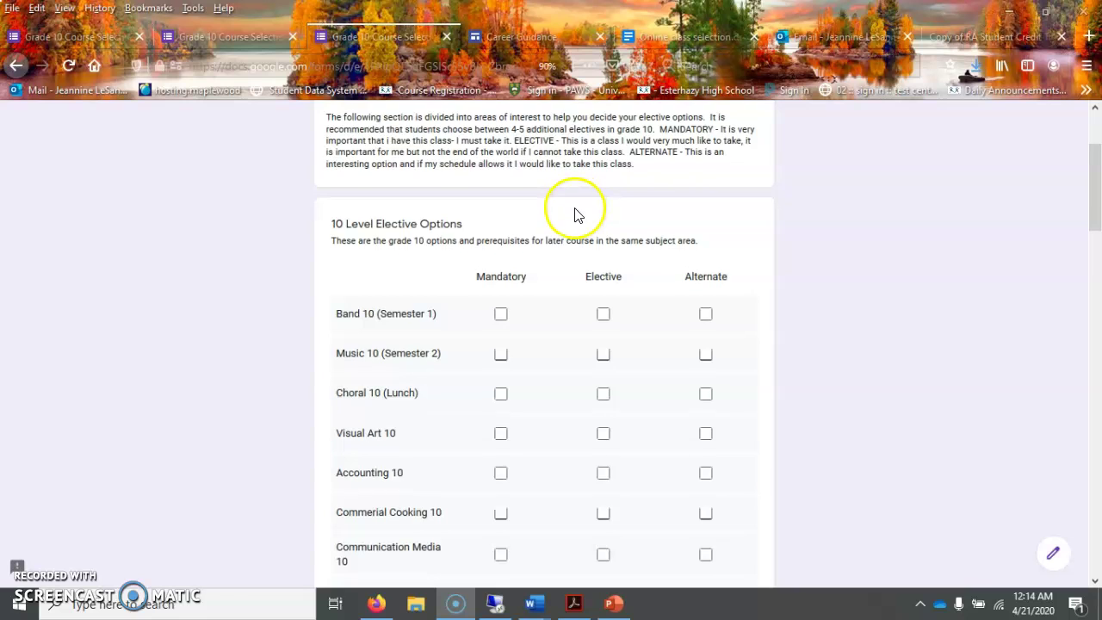
pyautogui.scroll(-2, 577, 215)
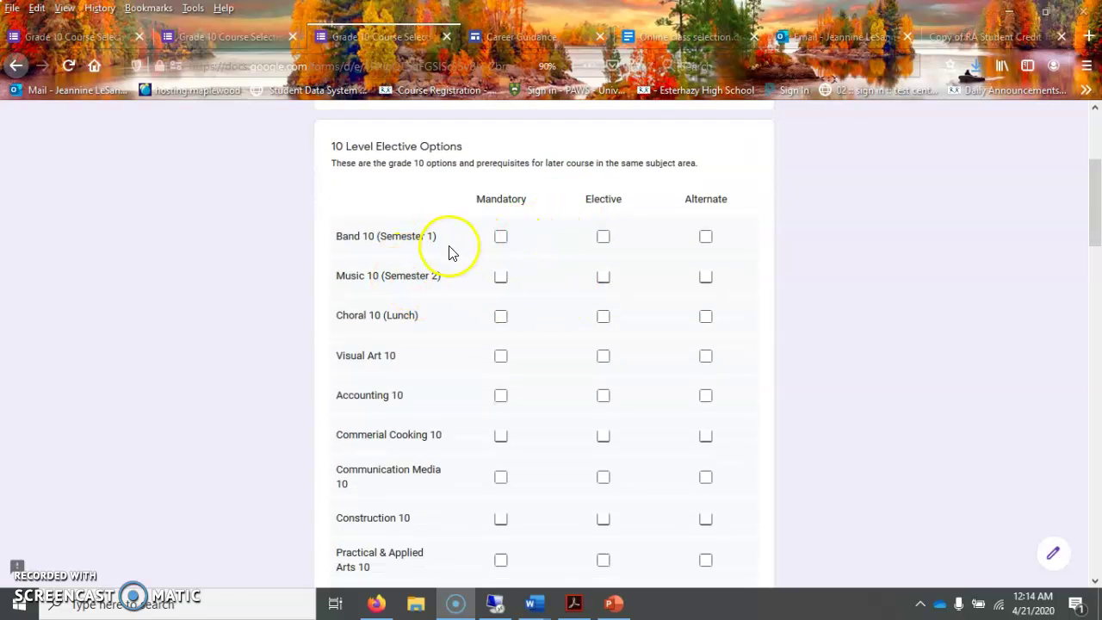
pyautogui.scroll(-2, 439, 258)
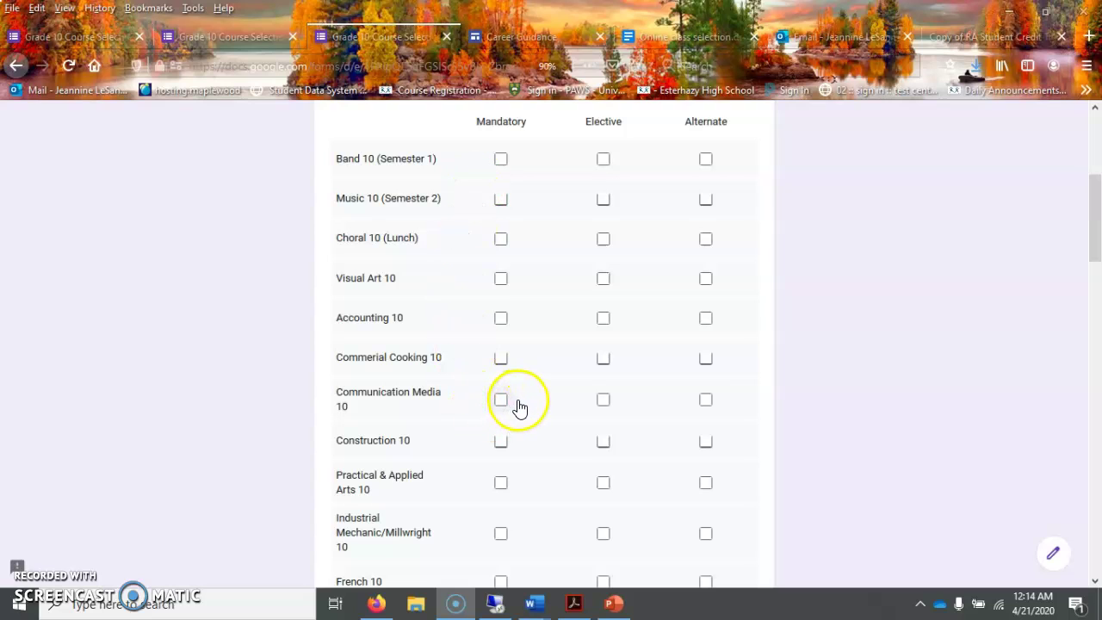
pyautogui.click(602, 400)
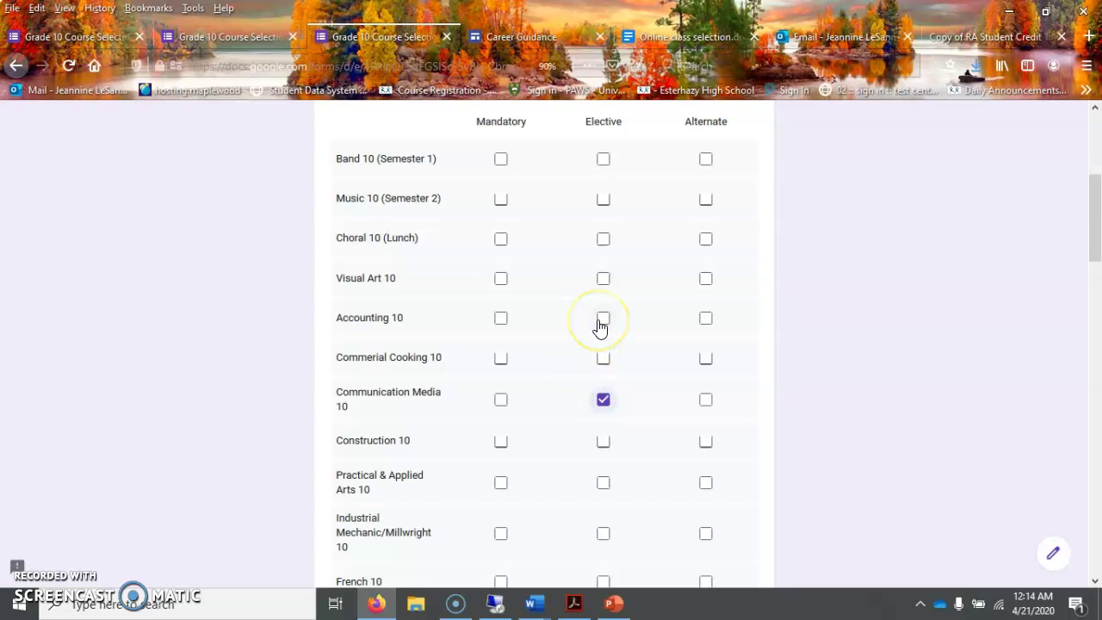
pyautogui.scroll(-1, 589, 349)
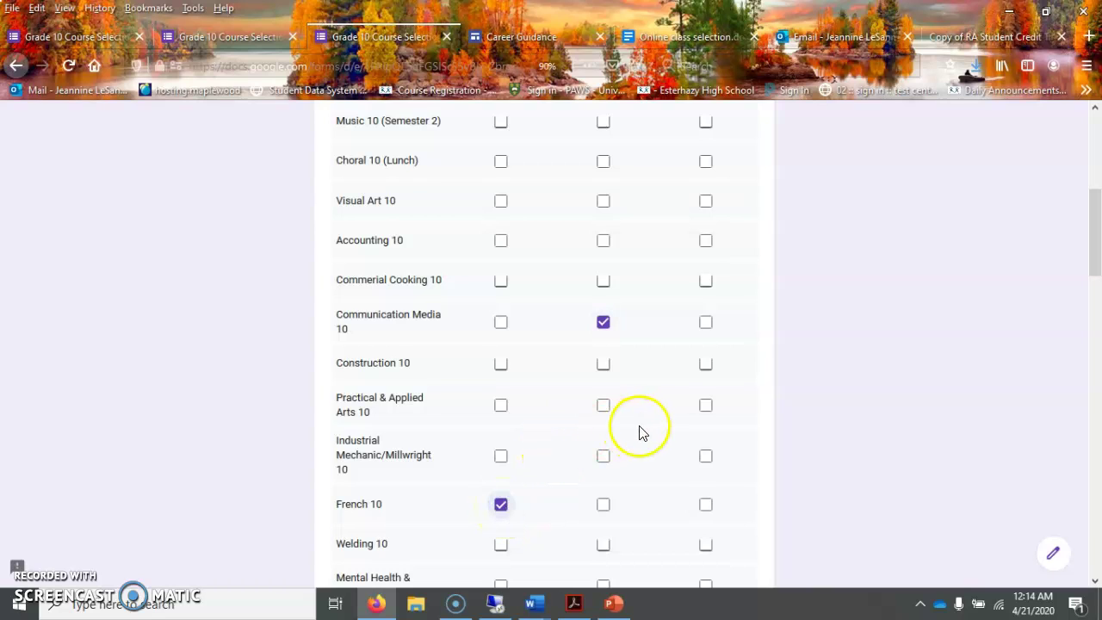
# Step: In the 20 Level Elective Options, mark Drama 20 as Mandatory and Physical Education 20 as Alternate
pyautogui.click(1097, 219)
pyautogui.moveTo(1096, 219)
pyautogui.mouseDown()
pyautogui.moveTo(1095, 229)
pyautogui.moveTo(1094, 149)
pyautogui.moveTo(1090, 317)
pyautogui.mouseUp()
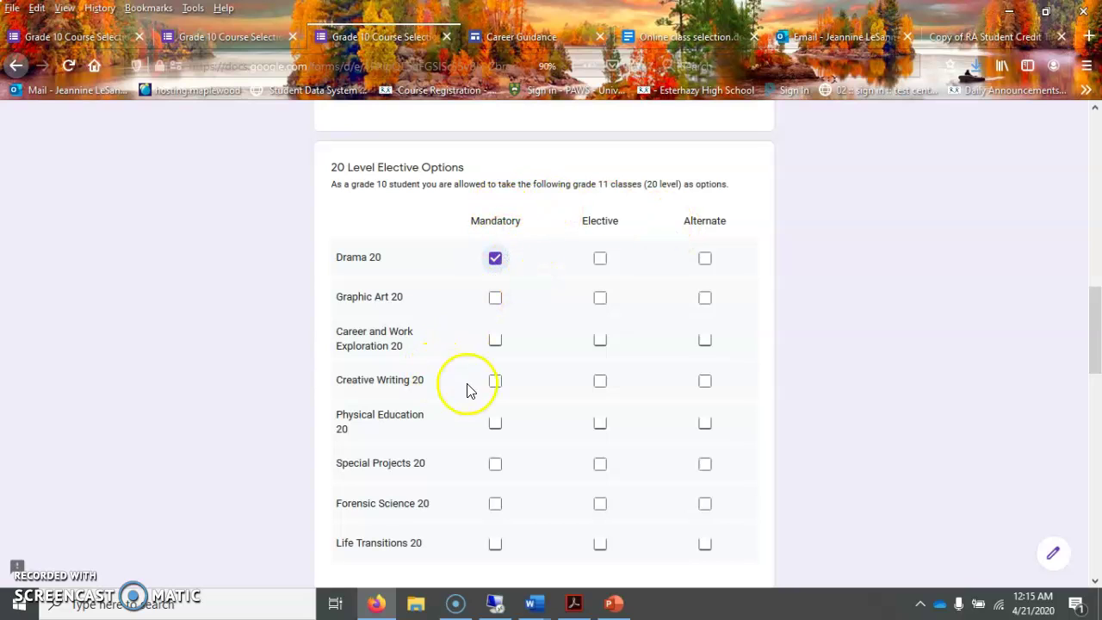
pyautogui.click(602, 427)
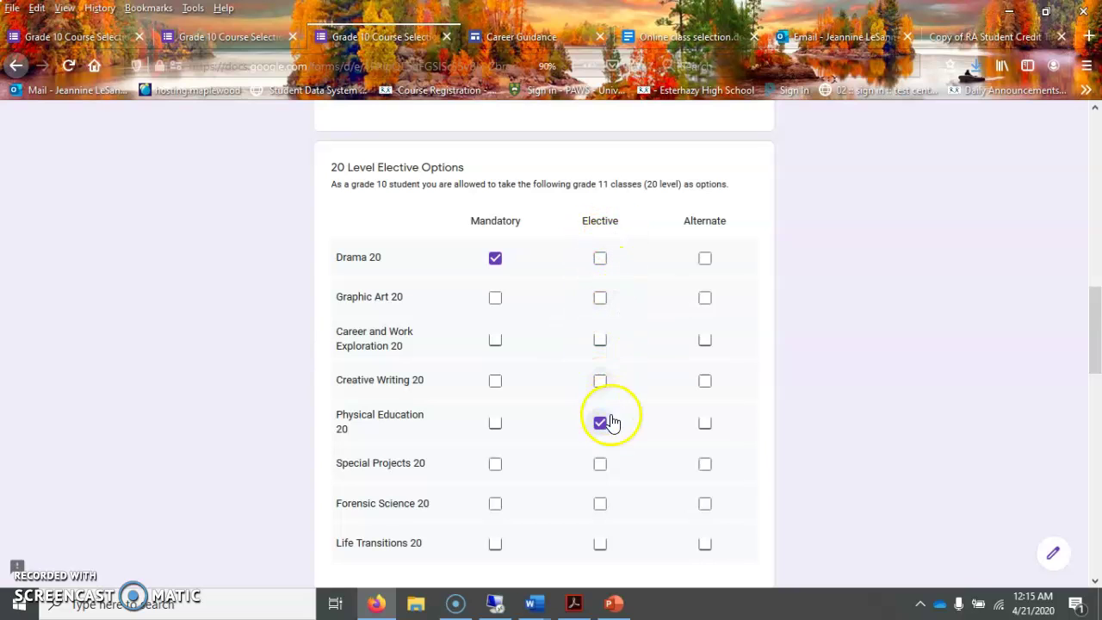
pyautogui.click(701, 423)
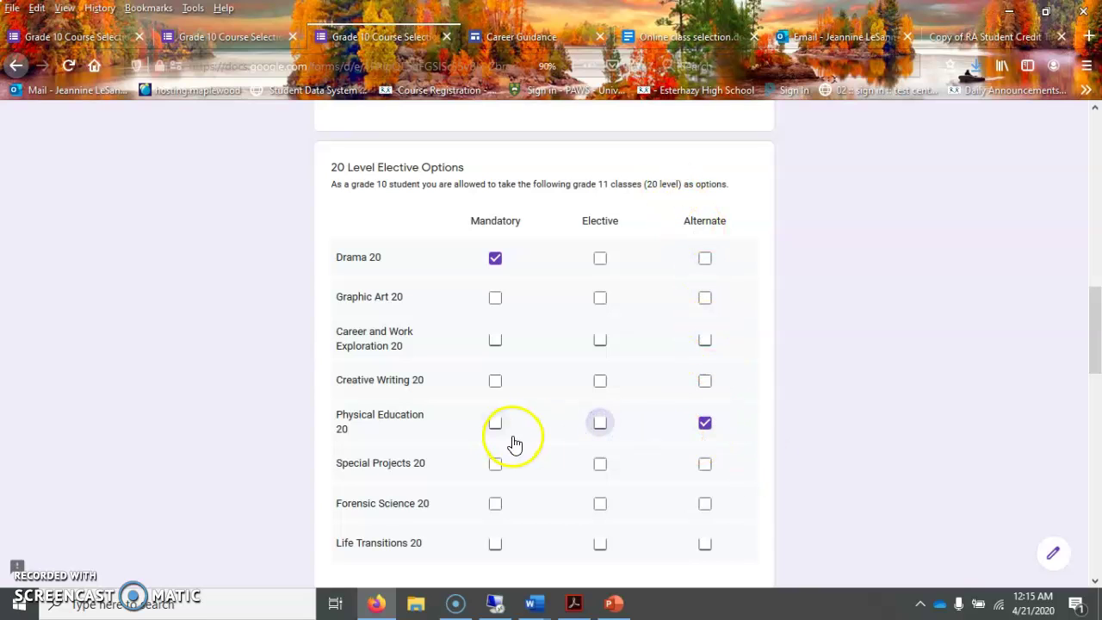
# Step: Review the choices made so far against the elective instructions, and read the 20 level math and science elective sections
pyautogui.scroll(-3, 622, 394)
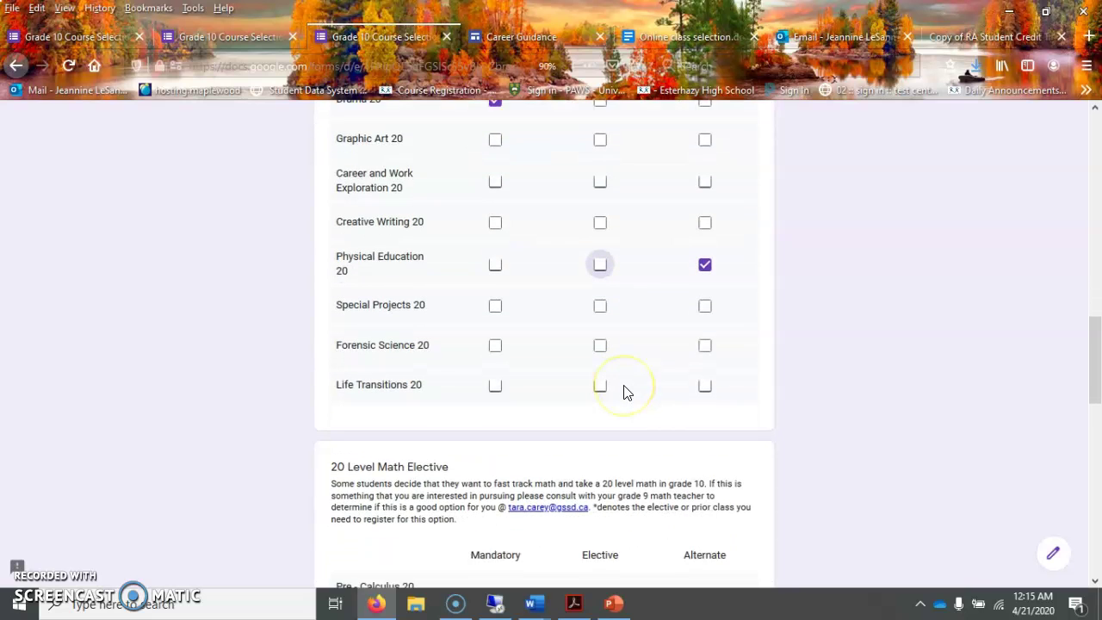
pyautogui.scroll(-1, 629, 362)
pyautogui.scroll(4, 593, 307)
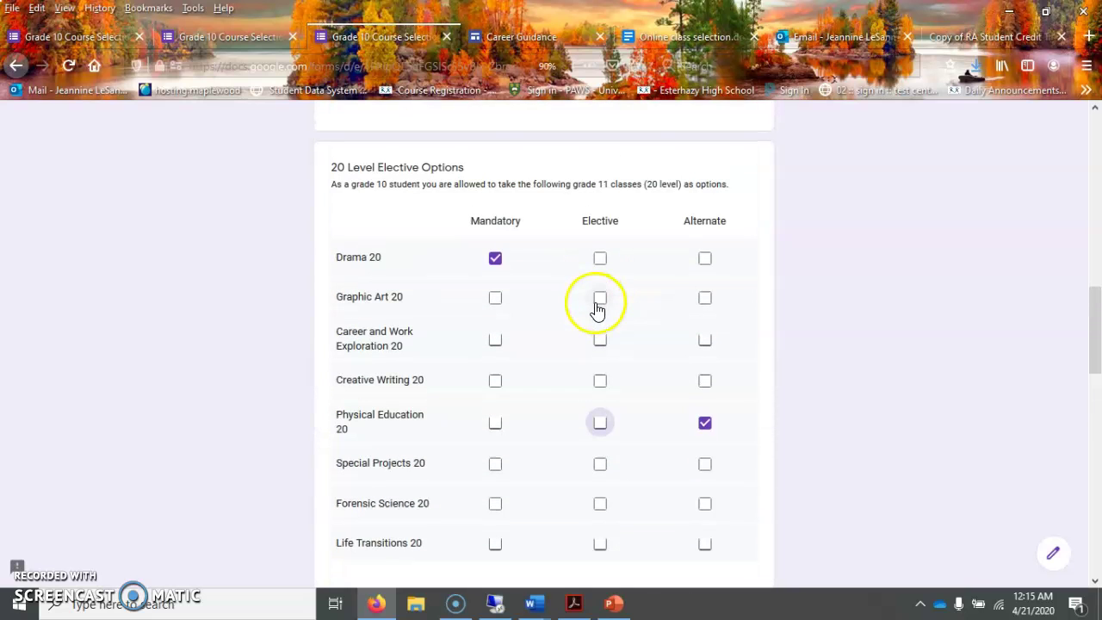
pyautogui.scroll(5, 534, 276)
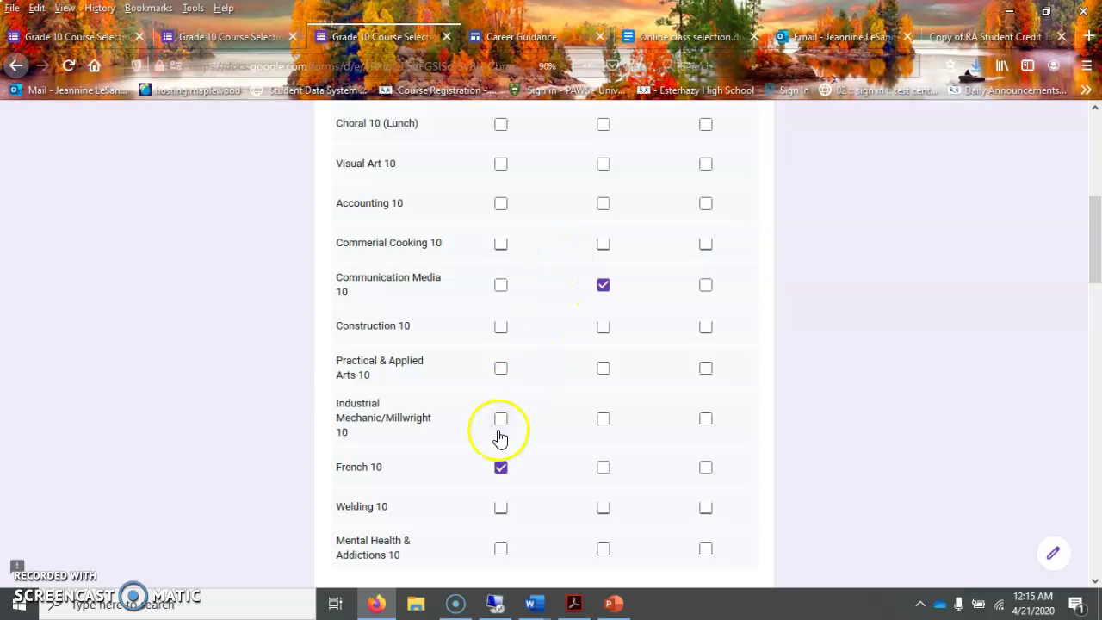
pyautogui.scroll(7, 590, 285)
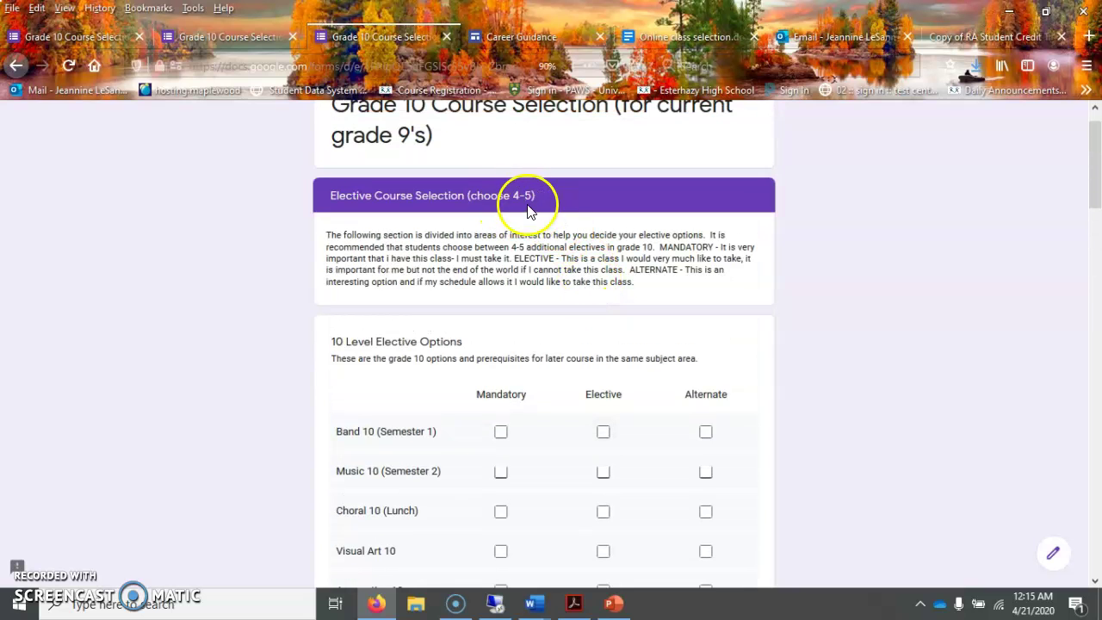
pyautogui.scroll(-13, 527, 215)
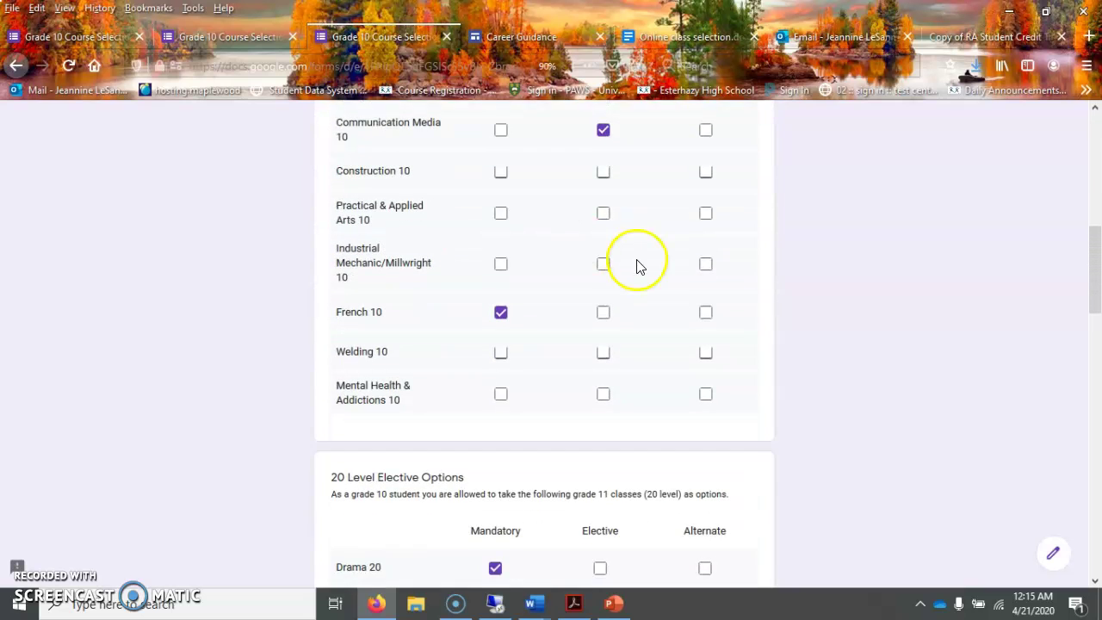
pyautogui.scroll(-5, 639, 267)
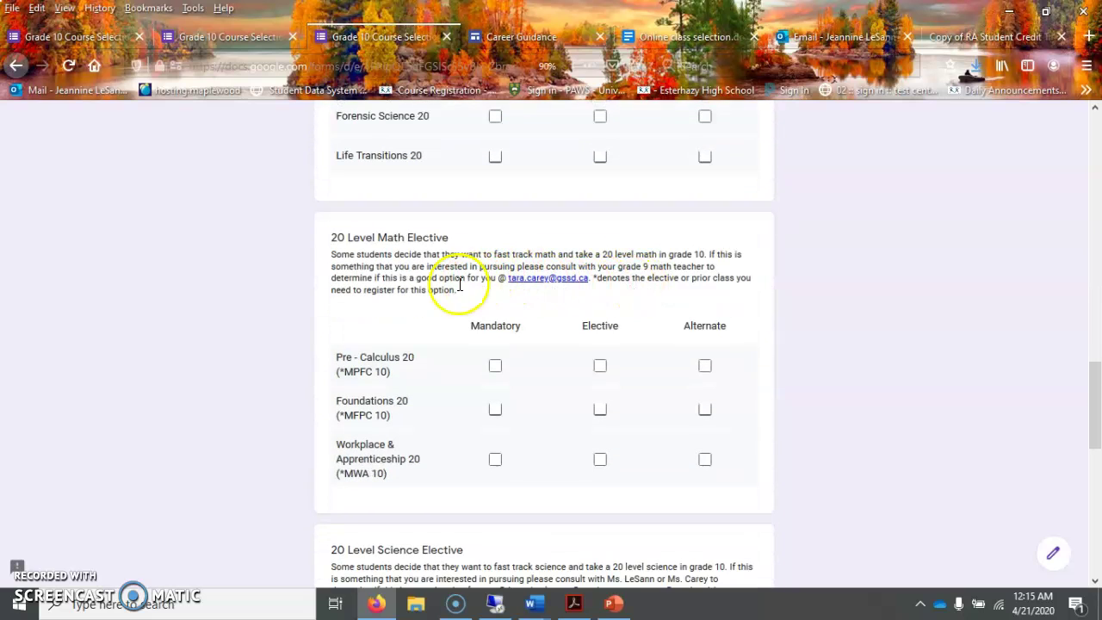
pyautogui.scroll(-1, 447, 292)
pyautogui.scroll(-3, 455, 292)
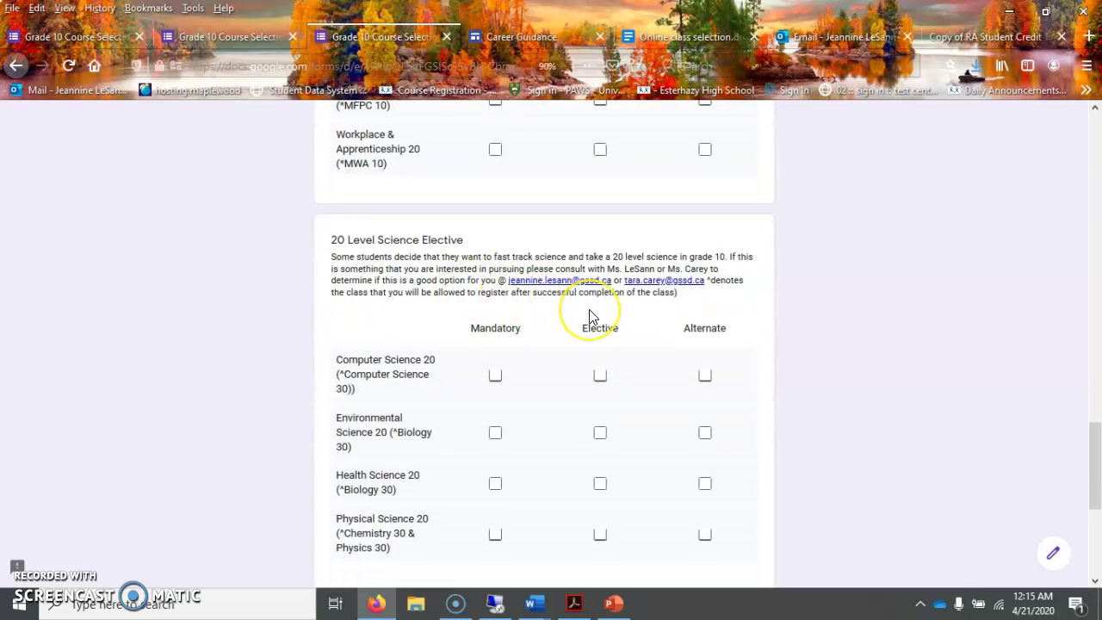
pyautogui.scroll(-1, 591, 317)
pyautogui.scroll(3, 591, 315)
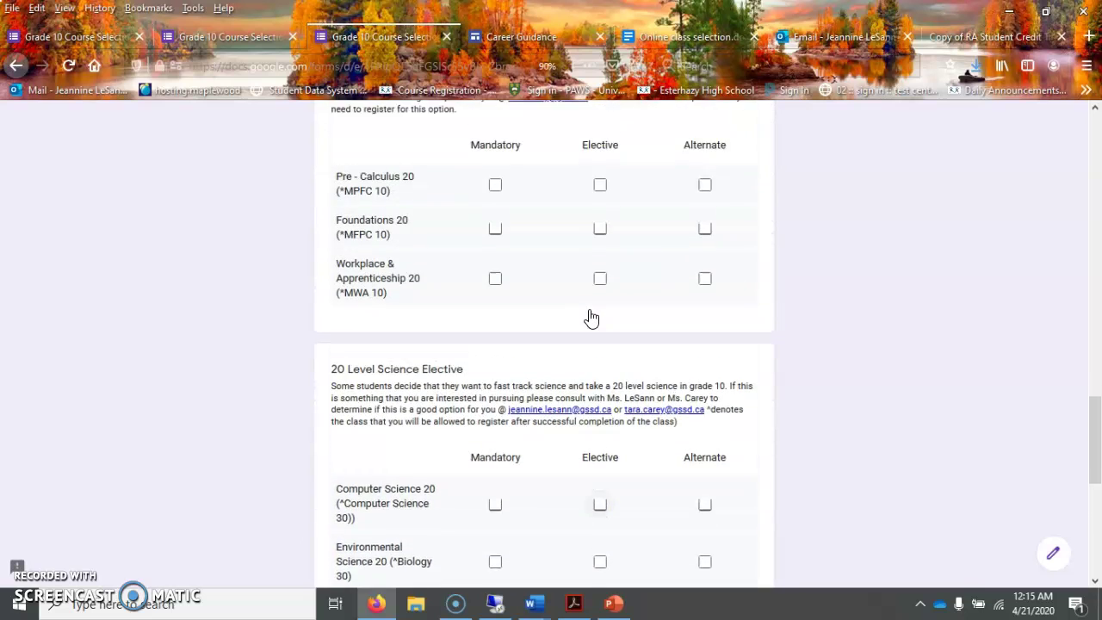
pyautogui.click(583, 303)
pyautogui.scroll(1, 582, 303)
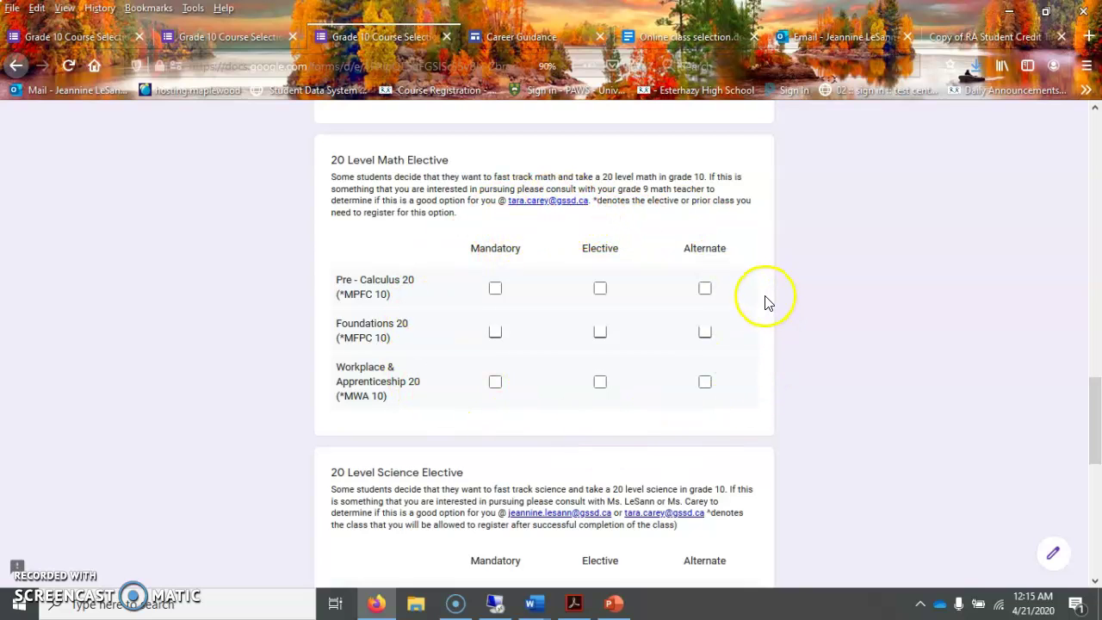
# Step: Mark Health Science 20 as Elective in the 20 Level Science Elective section
pyautogui.scroll(-3, 766, 302)
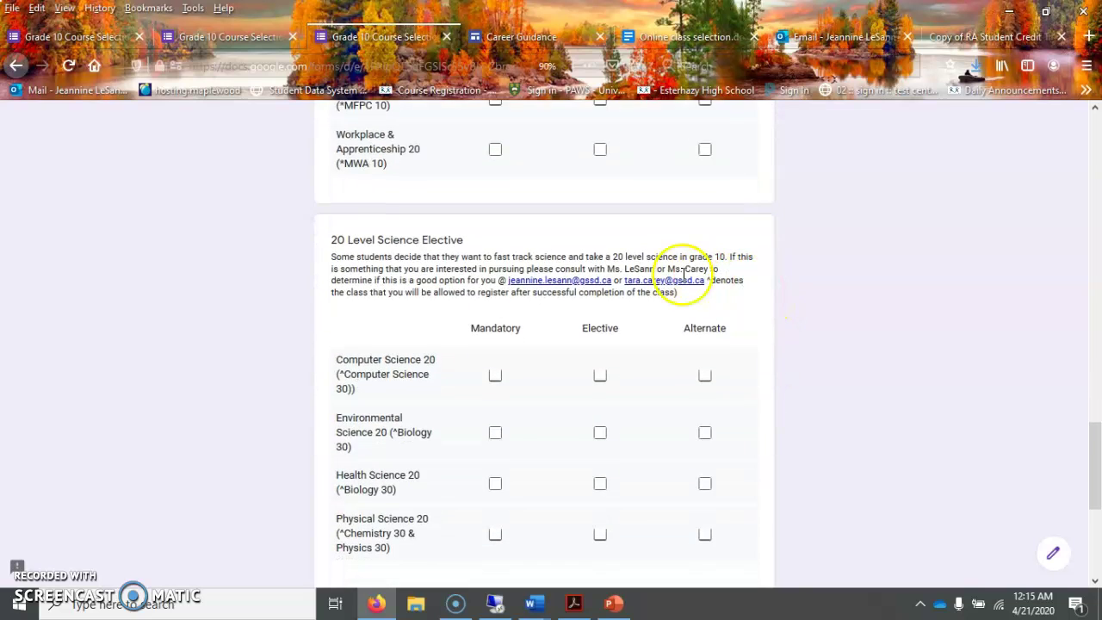
pyautogui.scroll(-1, 673, 285)
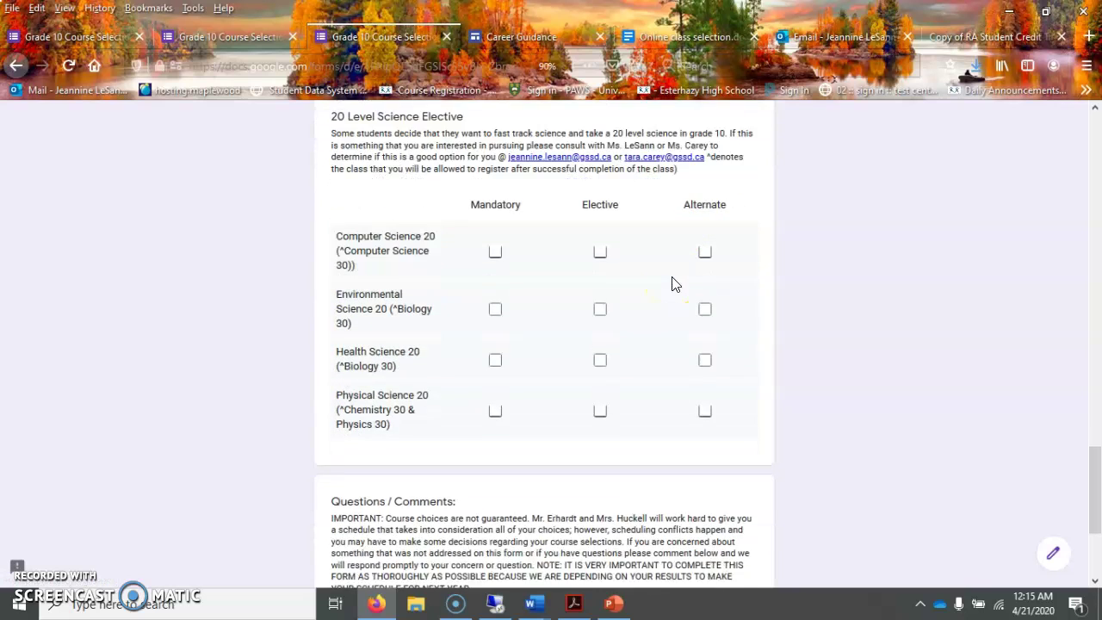
pyautogui.scroll(1, 672, 285)
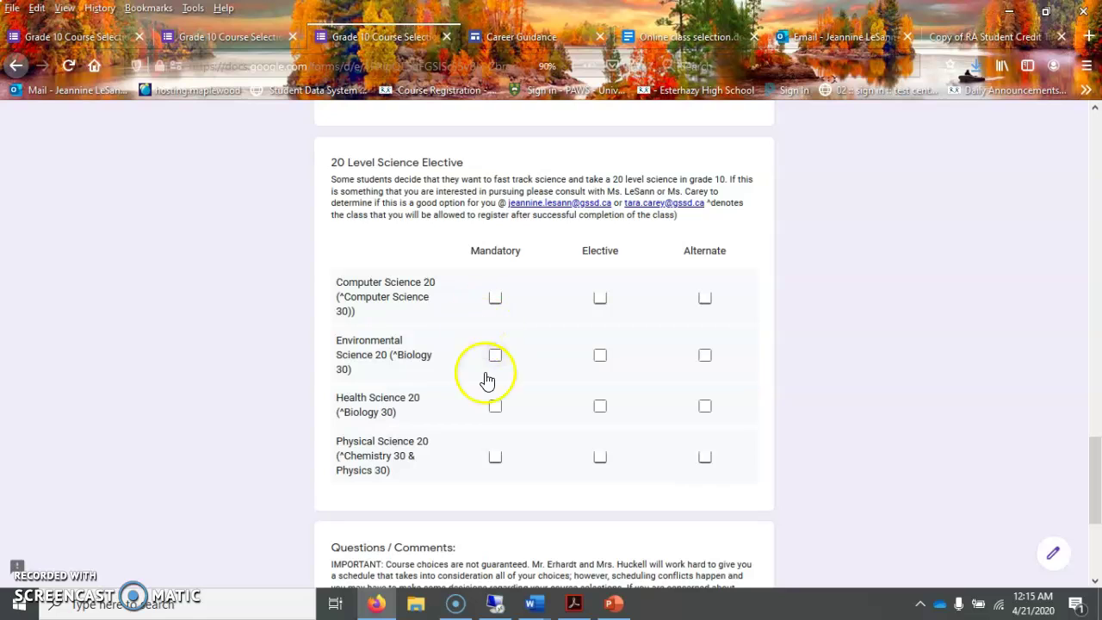
pyautogui.click(602, 408)
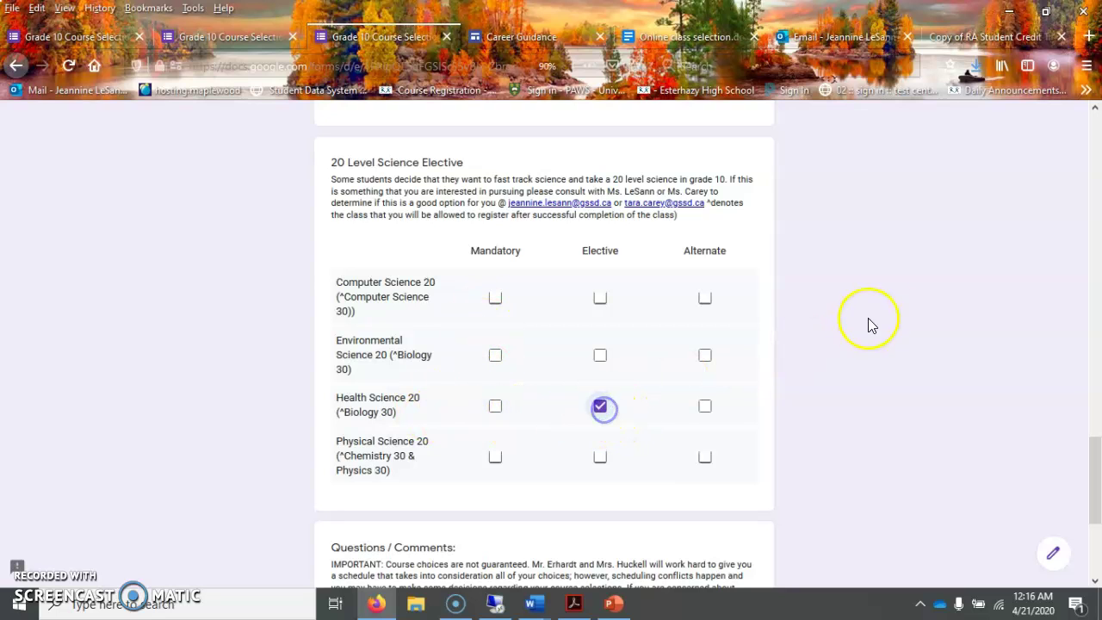
pyautogui.scroll(-3, 885, 338)
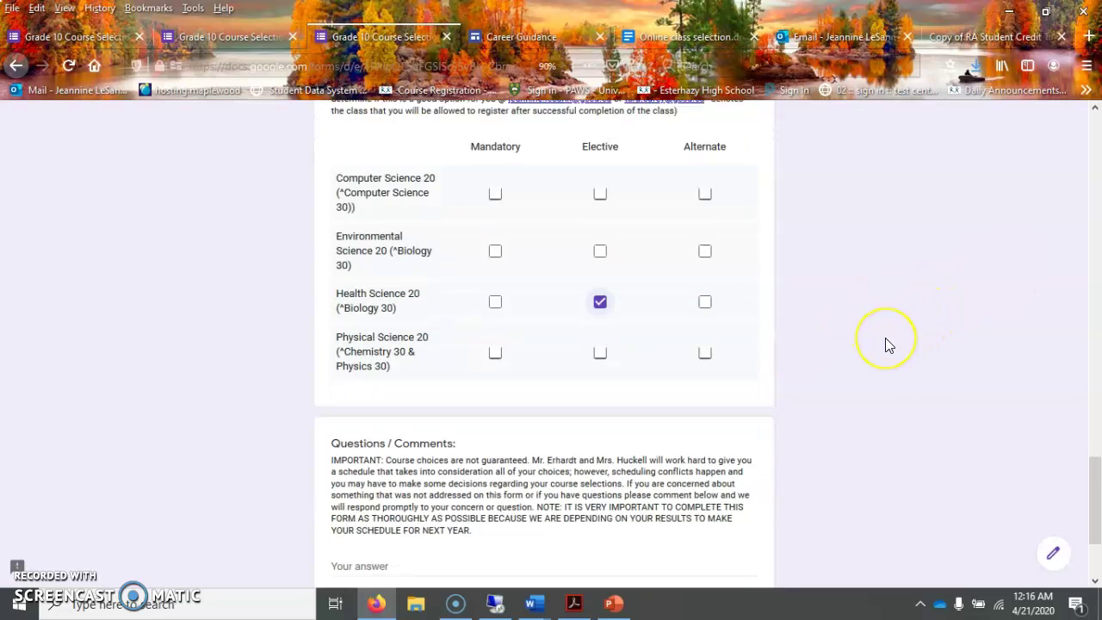
pyautogui.scroll(2, 886, 337)
pyautogui.scroll(5, 885, 338)
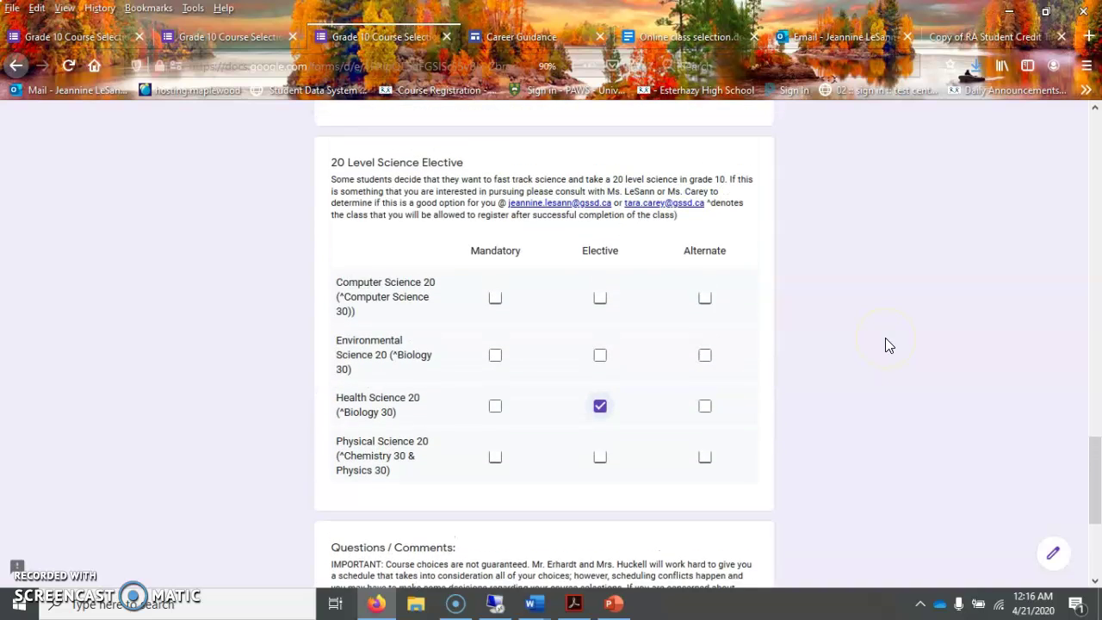
pyautogui.scroll(-3, 888, 345)
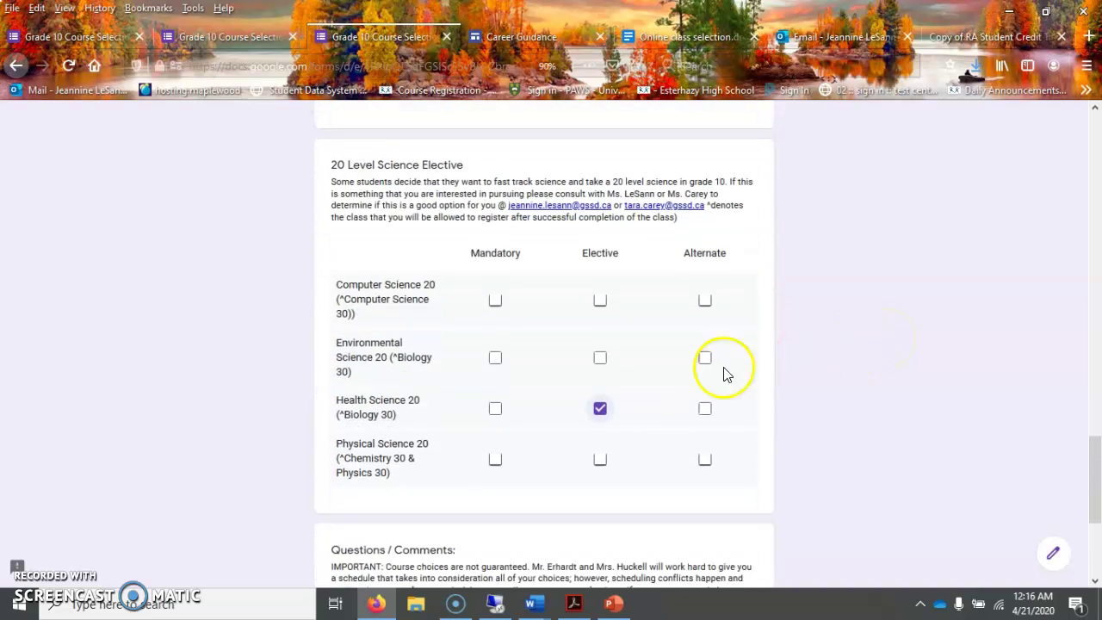
pyautogui.click(496, 406)
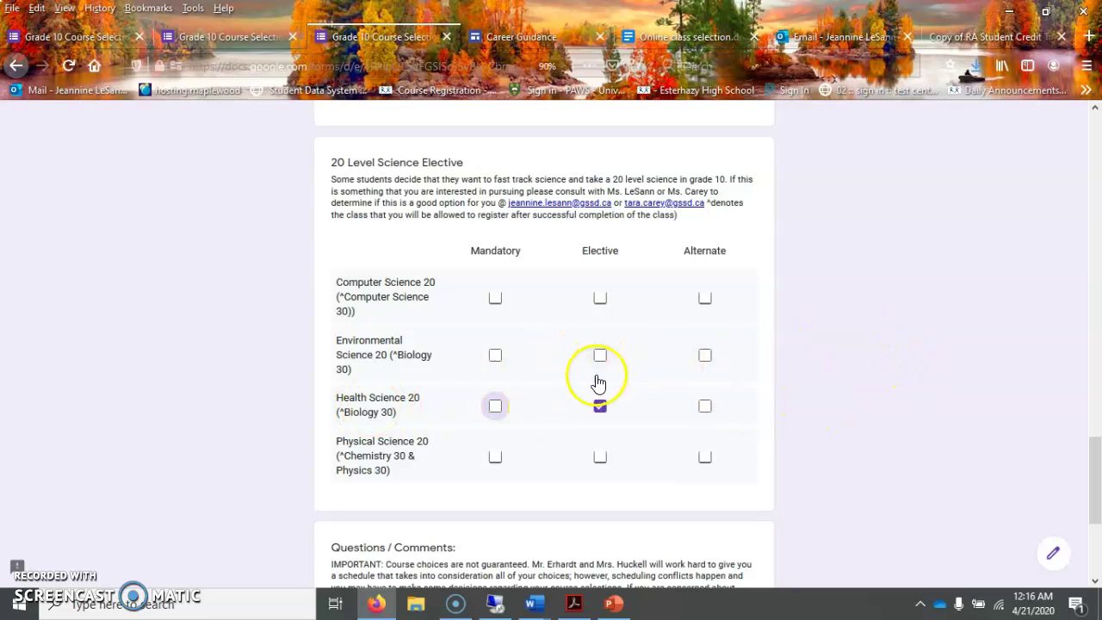
pyautogui.scroll(5, 681, 455)
pyautogui.scroll(-5, 667, 439)
pyautogui.click(600, 406)
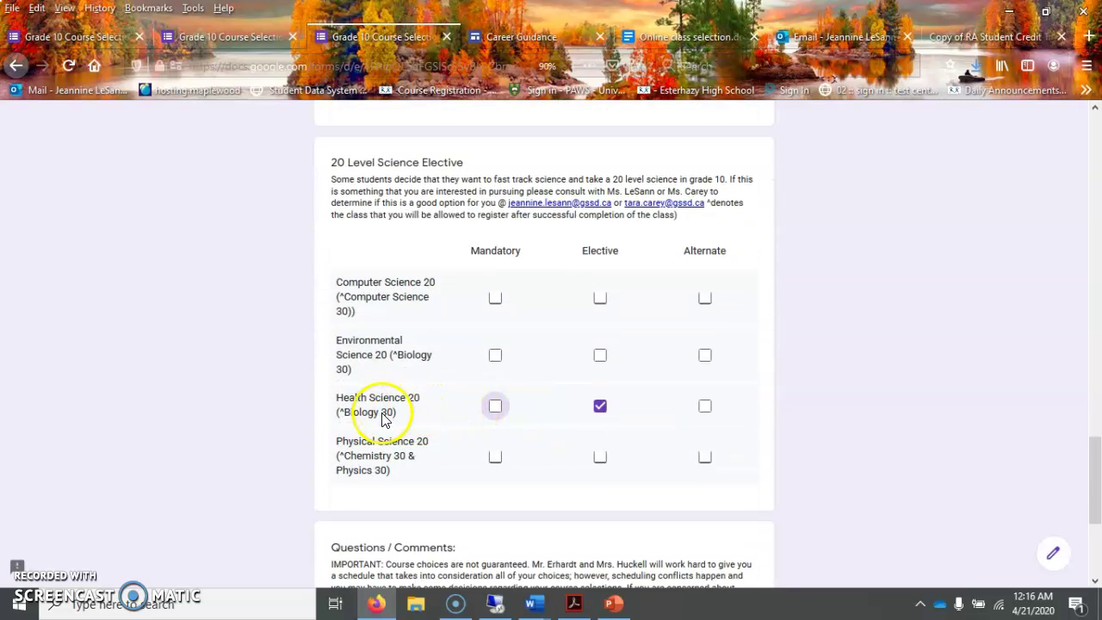
# Step: Review all marked electives from the start of the form through to the Questions / Comments answer field
pyautogui.scroll(12, 455, 387)
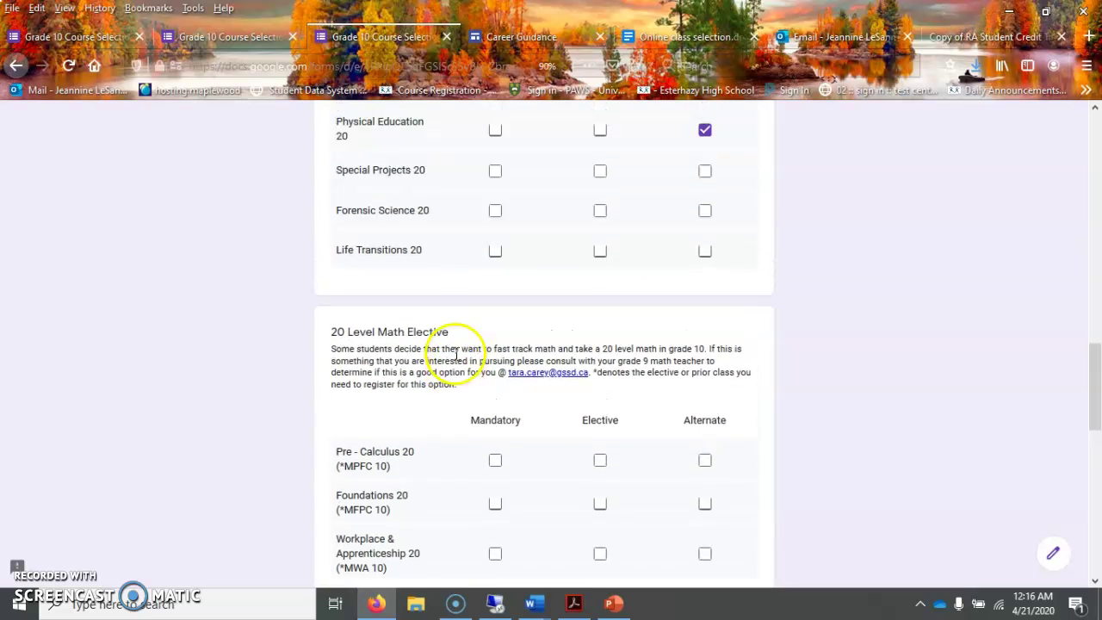
pyautogui.scroll(16, 457, 353)
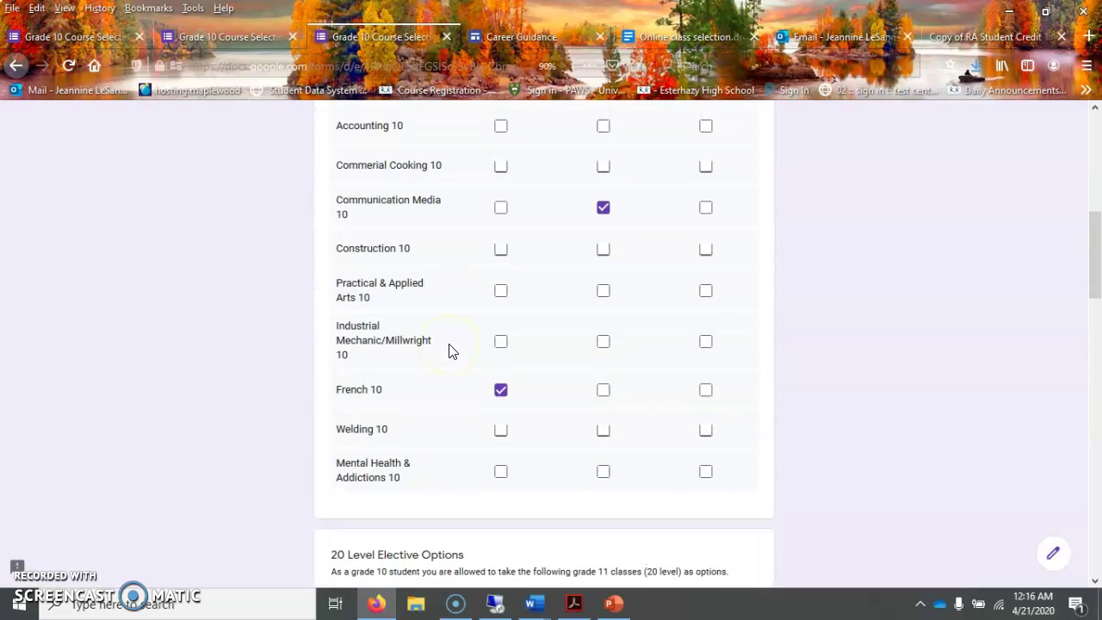
pyautogui.scroll(11, 449, 351)
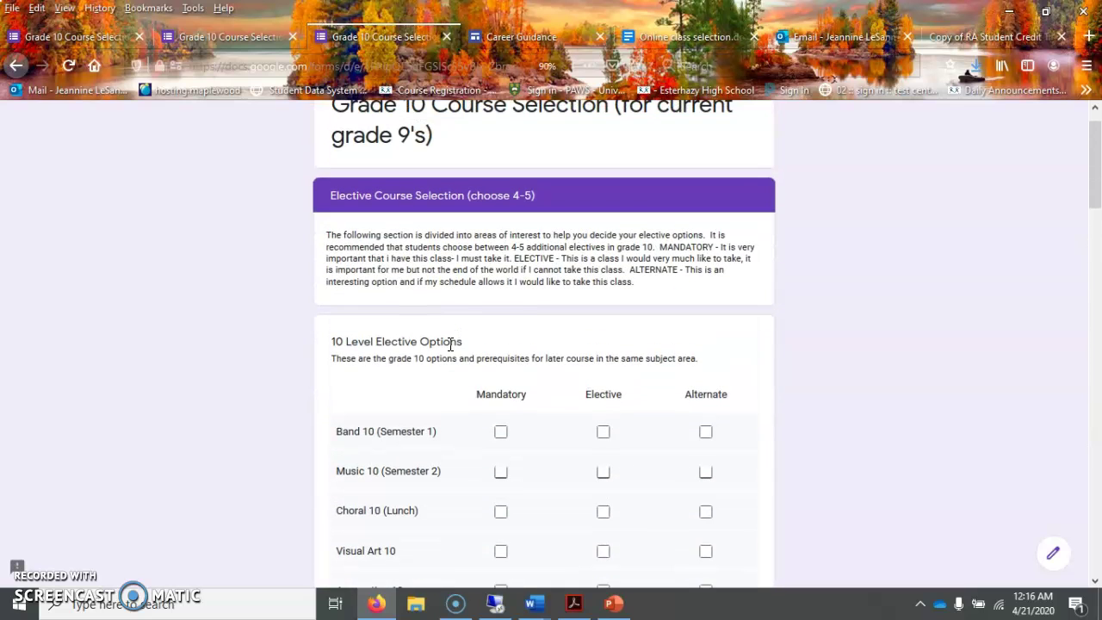
pyautogui.scroll(-20, 450, 344)
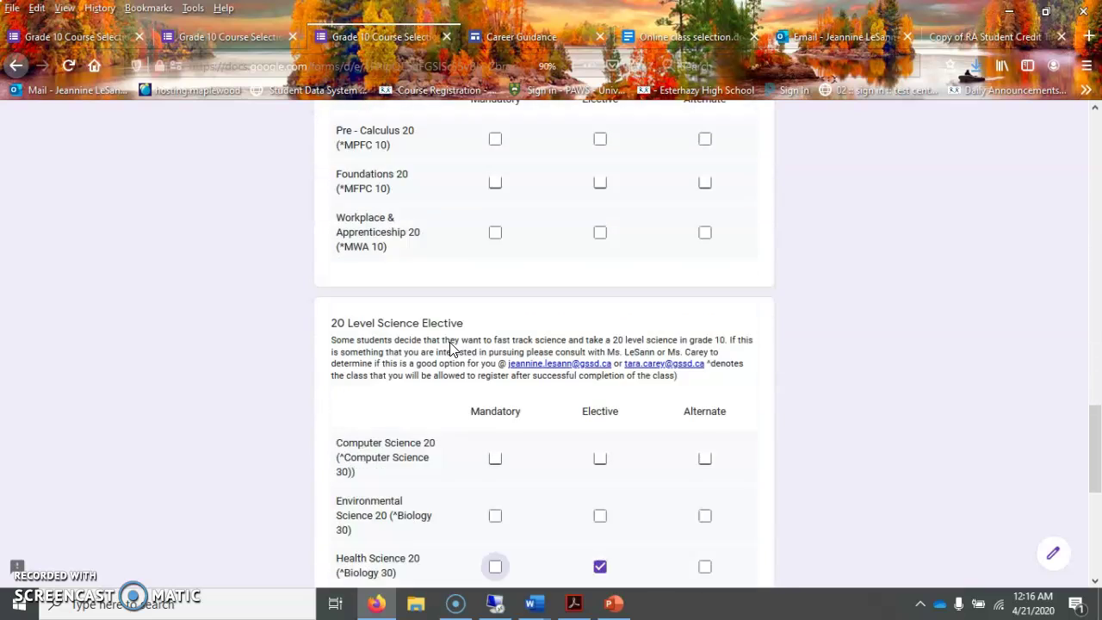
pyautogui.scroll(-10, 450, 349)
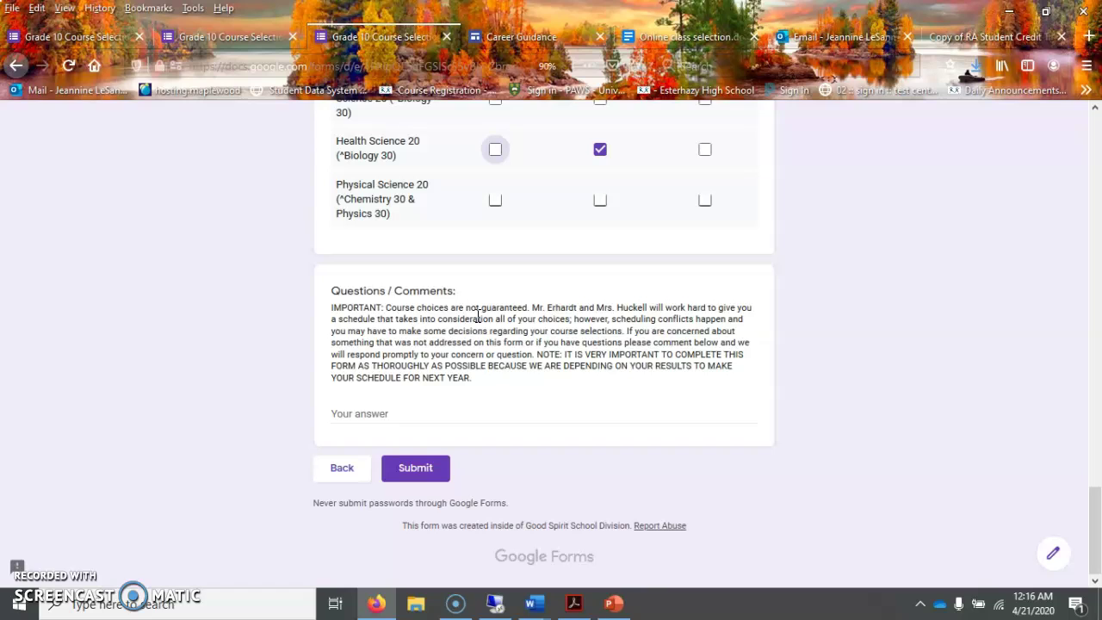
pyautogui.click(423, 408)
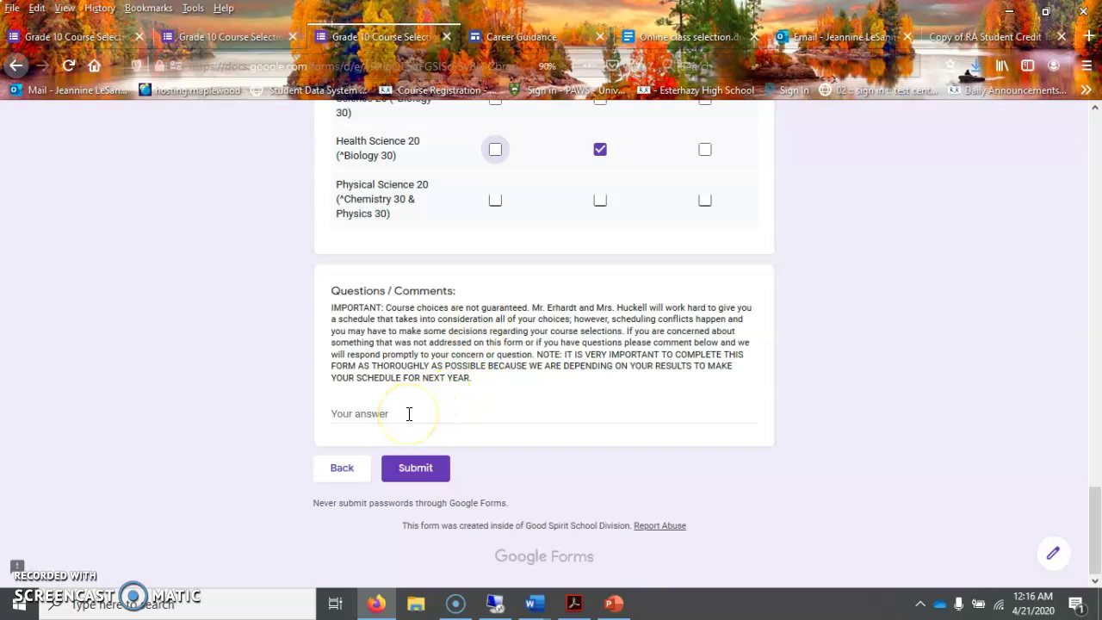